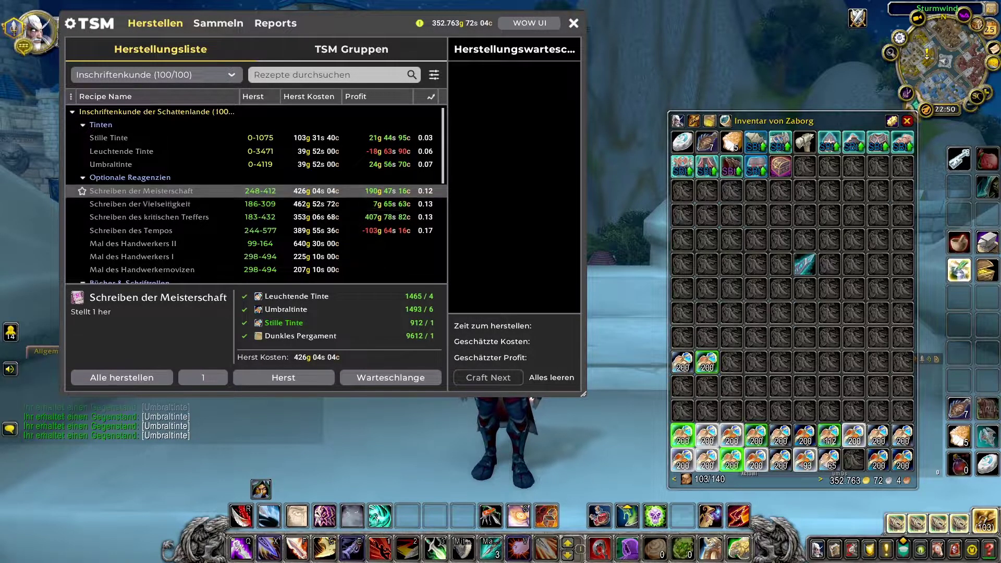
Look through the Inscription recipes for the versatility, critical strike and haste missives
left_click(294, 204)
left_click(294, 217)
left_click(295, 231)
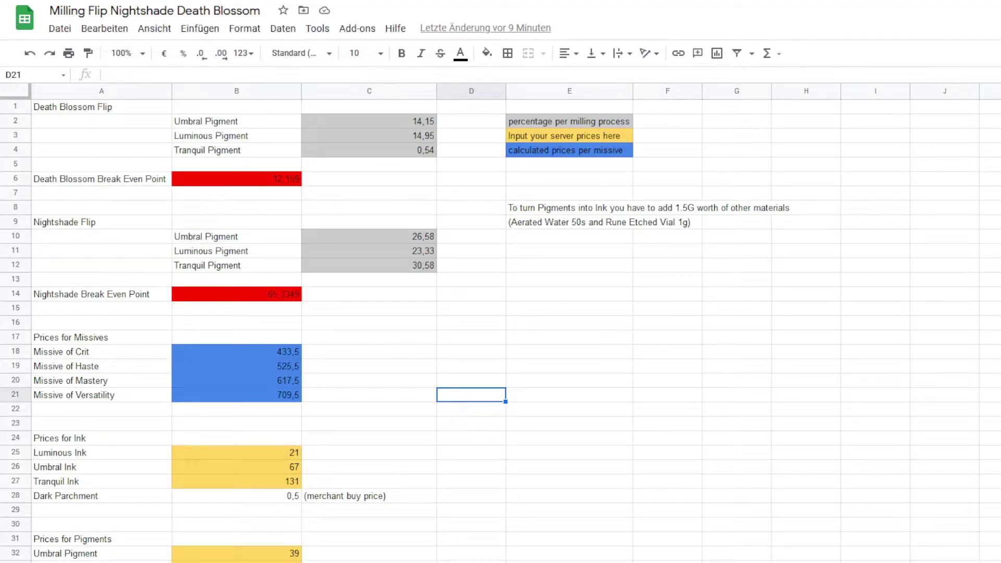
Examine the Death Blossom Flip section of the milling spreadsheet, including its pigment percentages and break-even formula
left_click(222, 312)
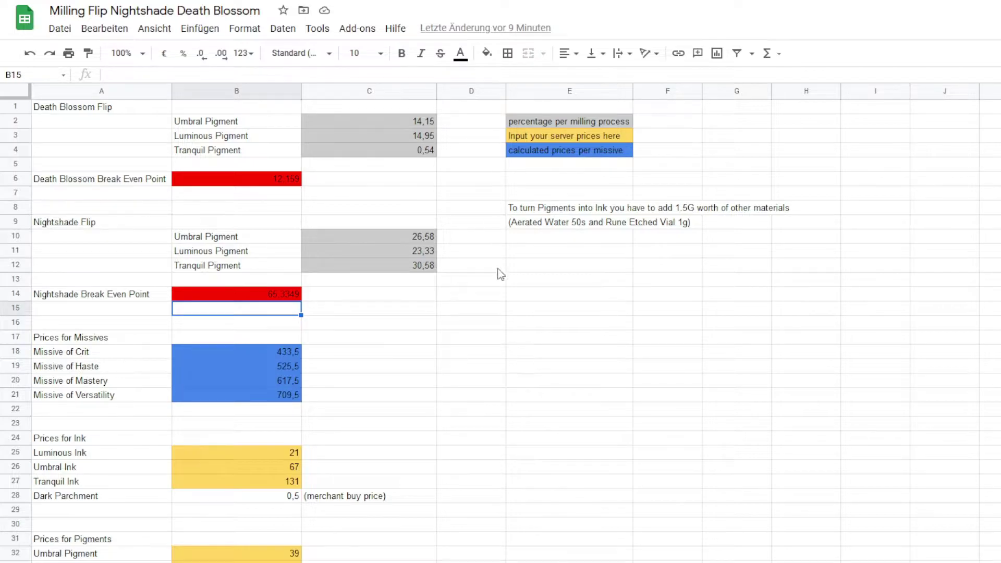
left_click(284, 126)
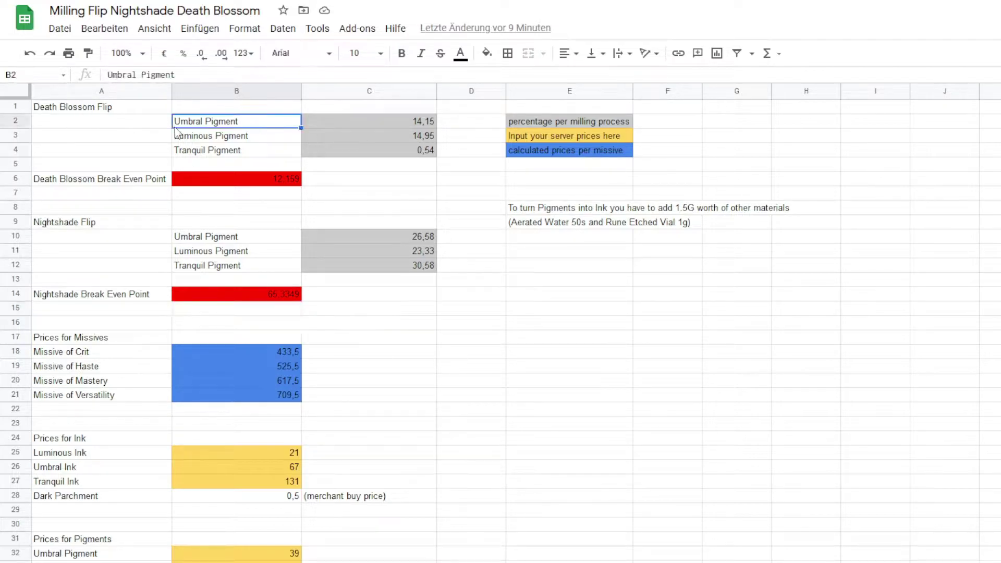
left_click(102, 110)
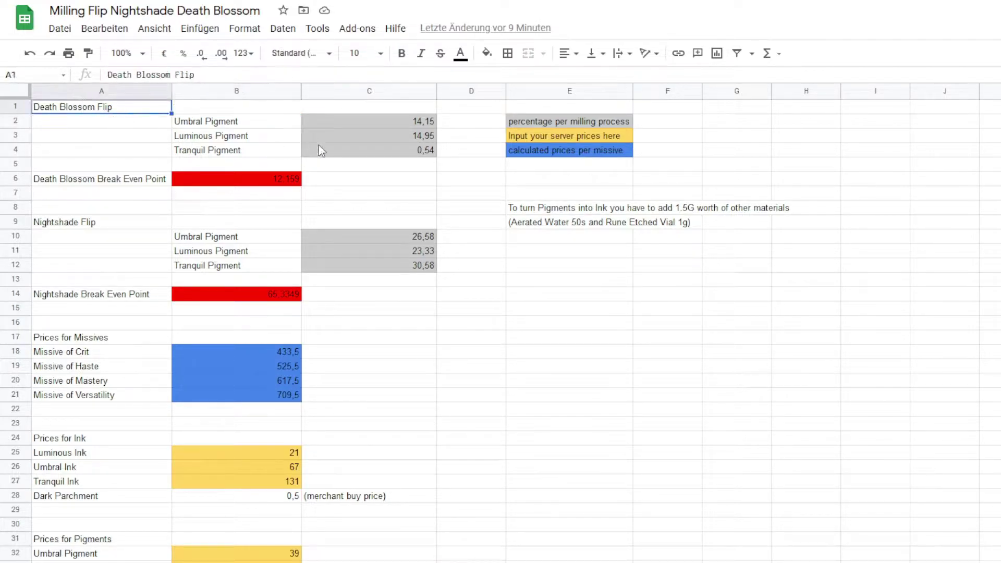
left_click(371, 121)
left_click(370, 132)
left_click(368, 150)
left_click(366, 125)
left_click(369, 134)
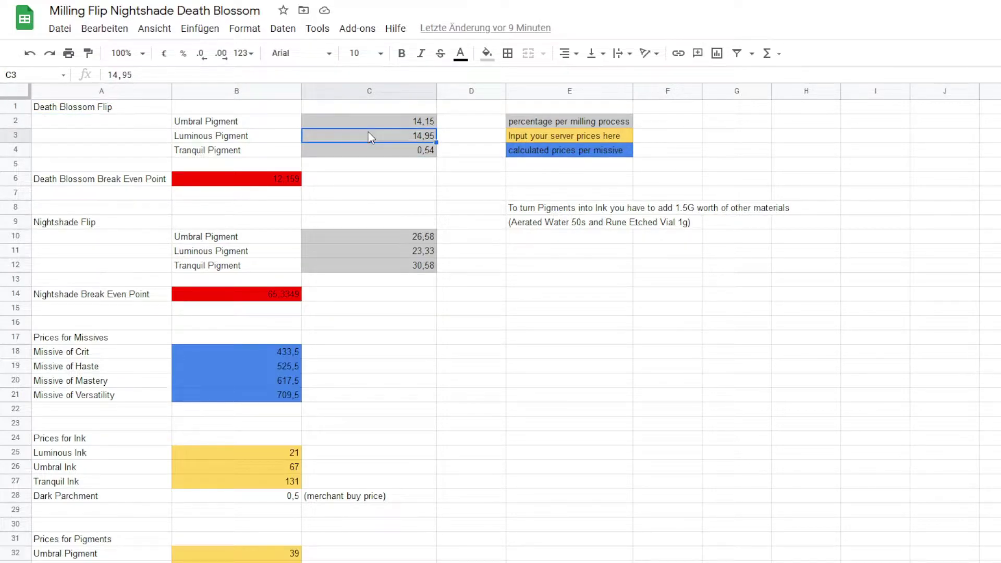
left_click(277, 111)
left_click(241, 136)
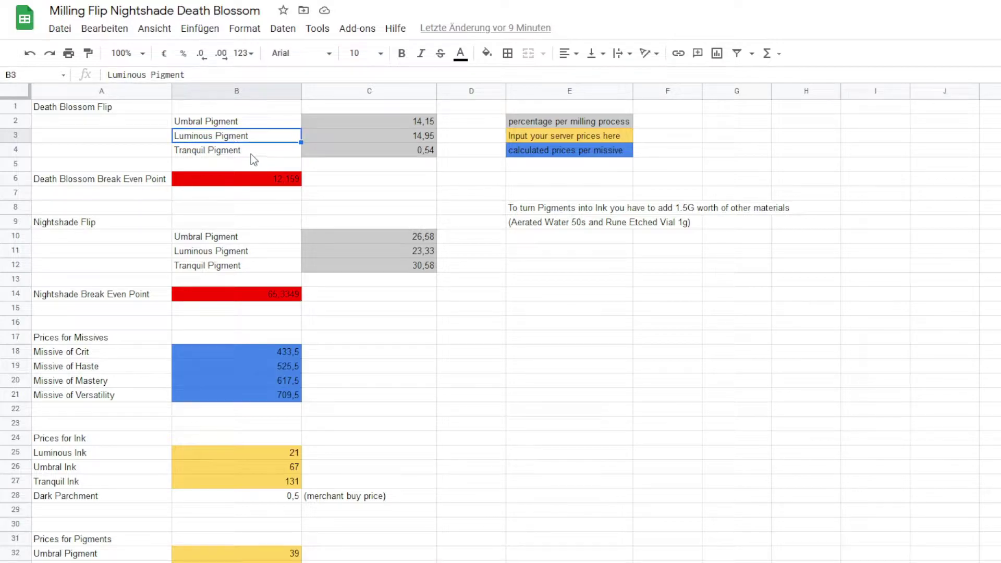
left_click(252, 154)
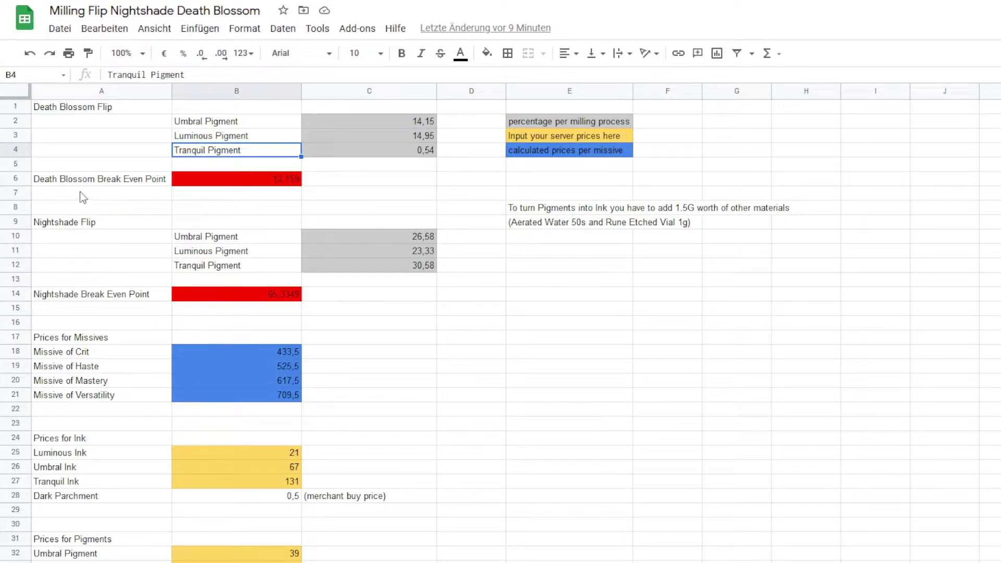
left_click(232, 183)
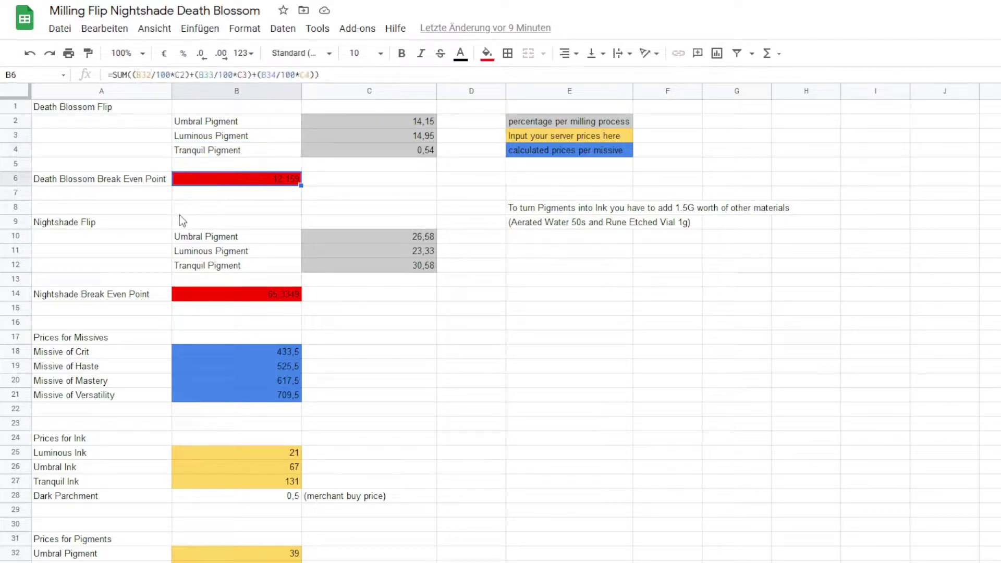
key("Left")
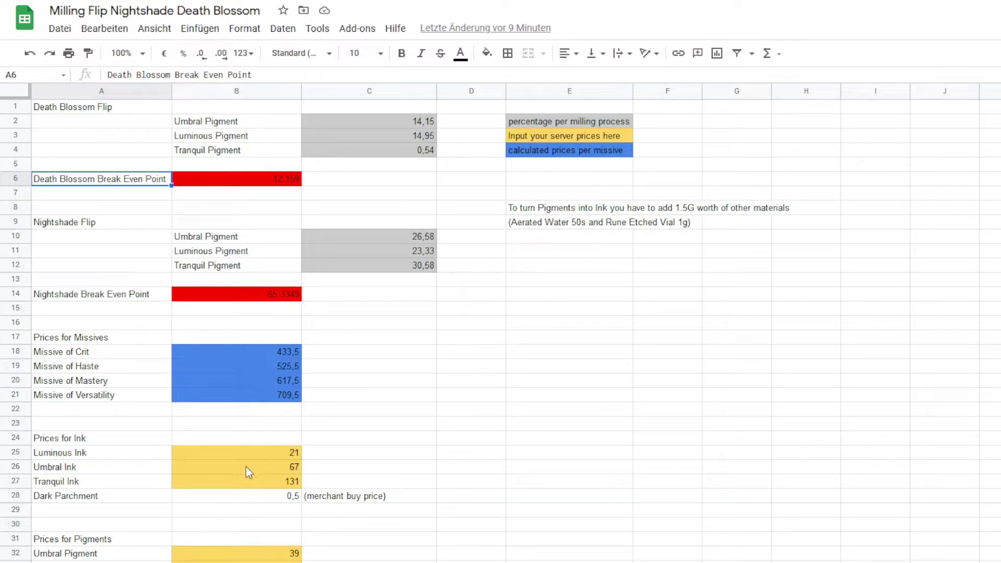
Compare the break-even formulas for Nightshade and Death Blossom with the ink price inputs
left_click(195, 451)
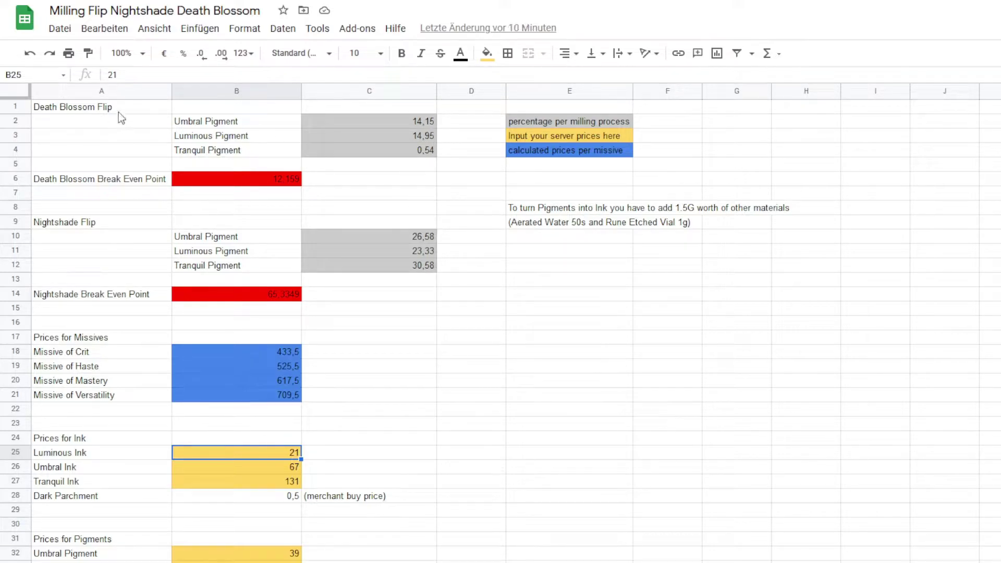
left_click(199, 297)
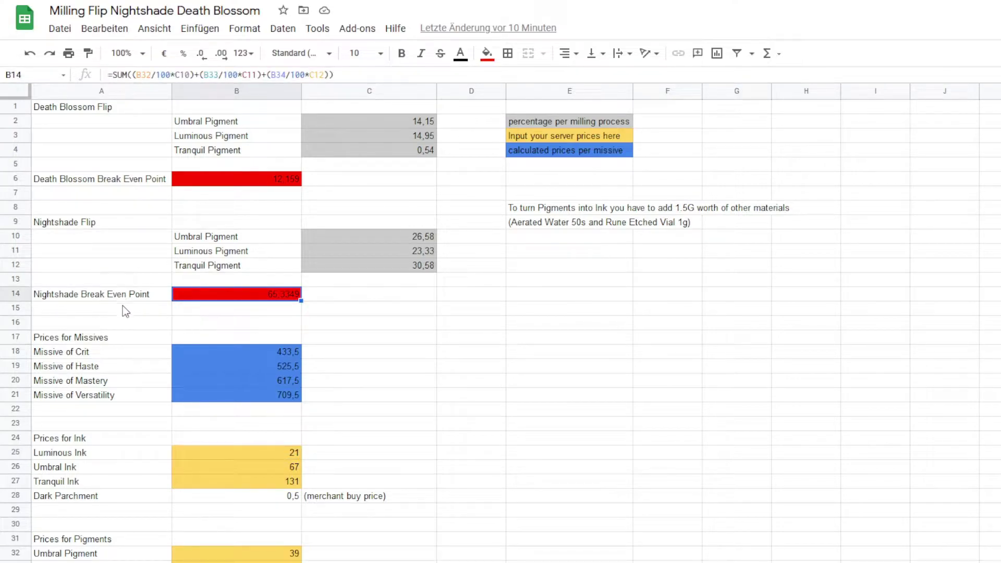
scroll(249, 299, "down", 3)
scroll(282, 299, "up", 3)
left_click(224, 184)
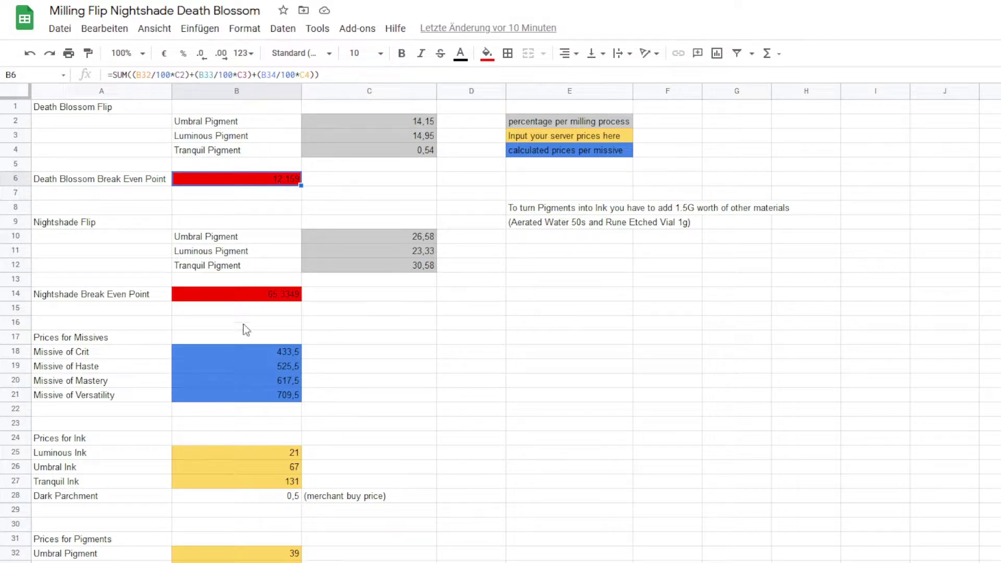
left_click(274, 298)
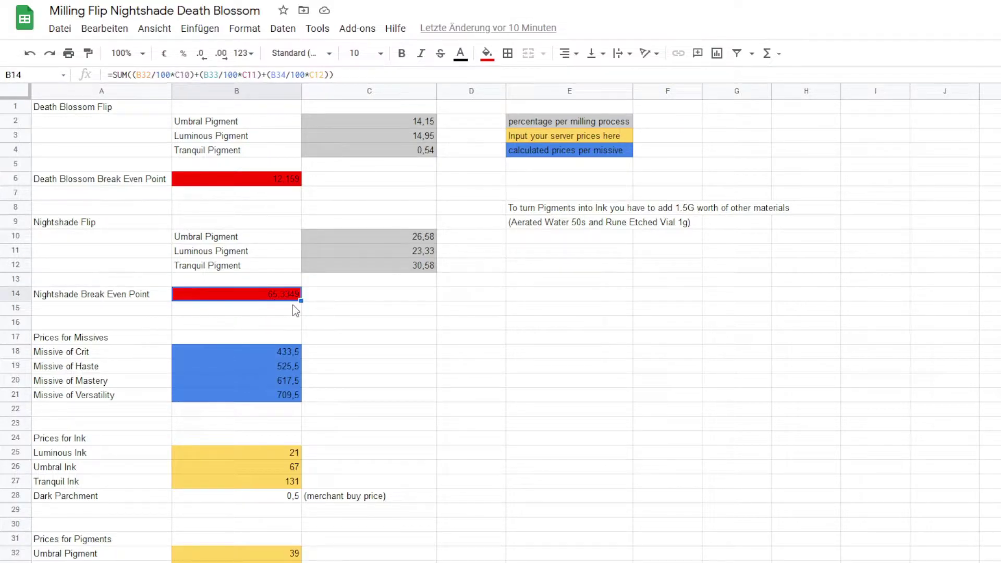
Examine how the missive prices are calculated from the ink prices, and survey the sections below
scroll(313, 302, "down", 3)
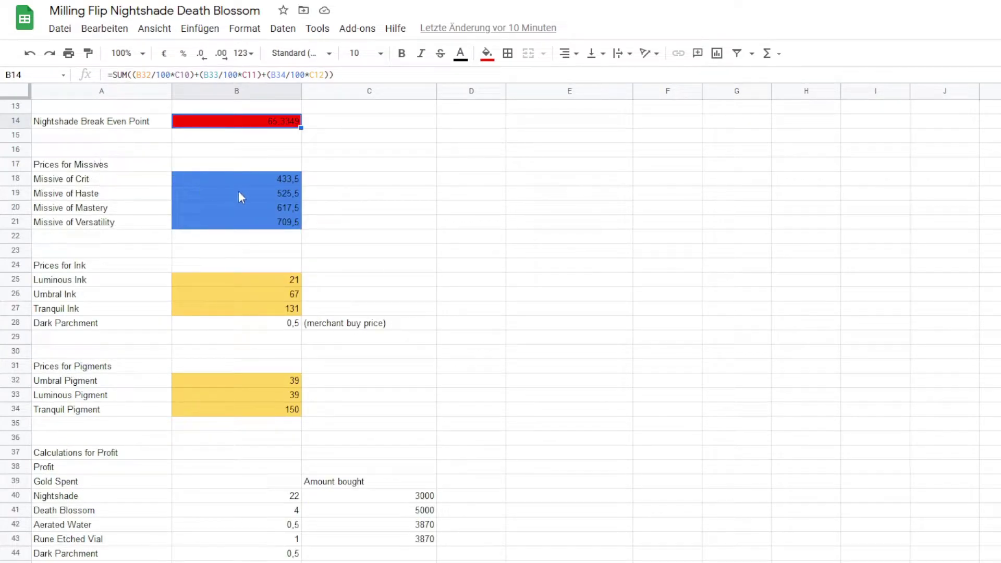
left_click(184, 184)
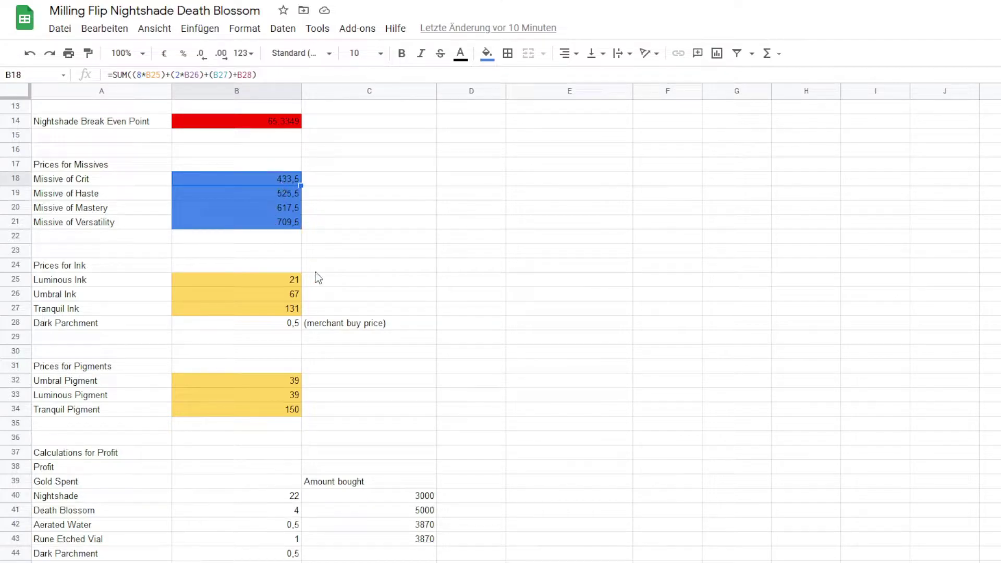
scroll(258, 230, "down", 3)
scroll(253, 225, "up", 3)
scroll(258, 243, "down", 2)
scroll(258, 243, "up", 2)
scroll(429, 316, "down", 2)
scroll(428, 316, "down", 2)
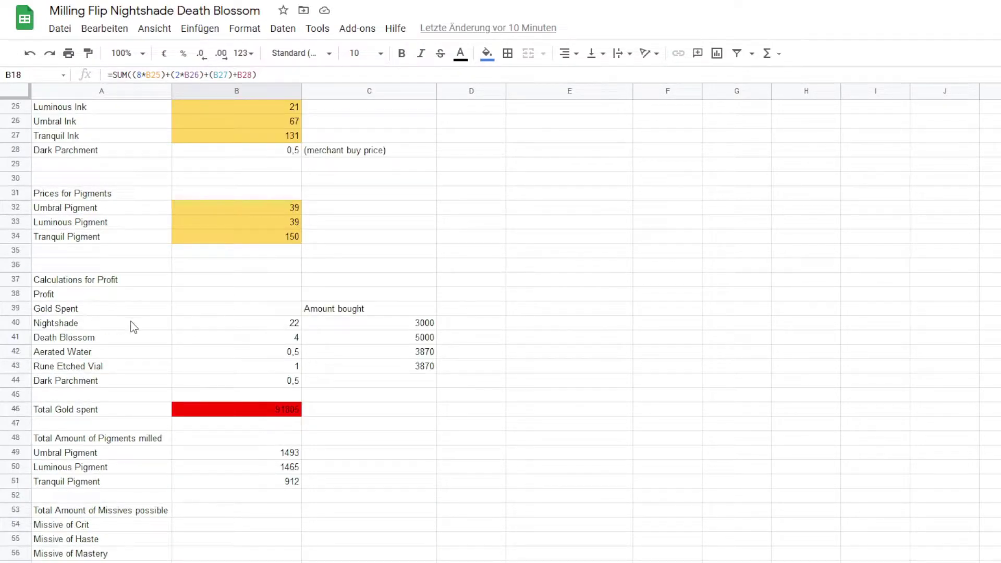
scroll(166, 298, "up", 4)
left_click(271, 189)
scroll(230, 216, "up", 4)
scroll(261, 365, "down", 4)
Review the ink and pigment price input cells and the note on extra material costs
left_click(257, 278)
left_click(249, 294)
left_click(238, 309)
left_click(226, 370)
left_click(216, 396)
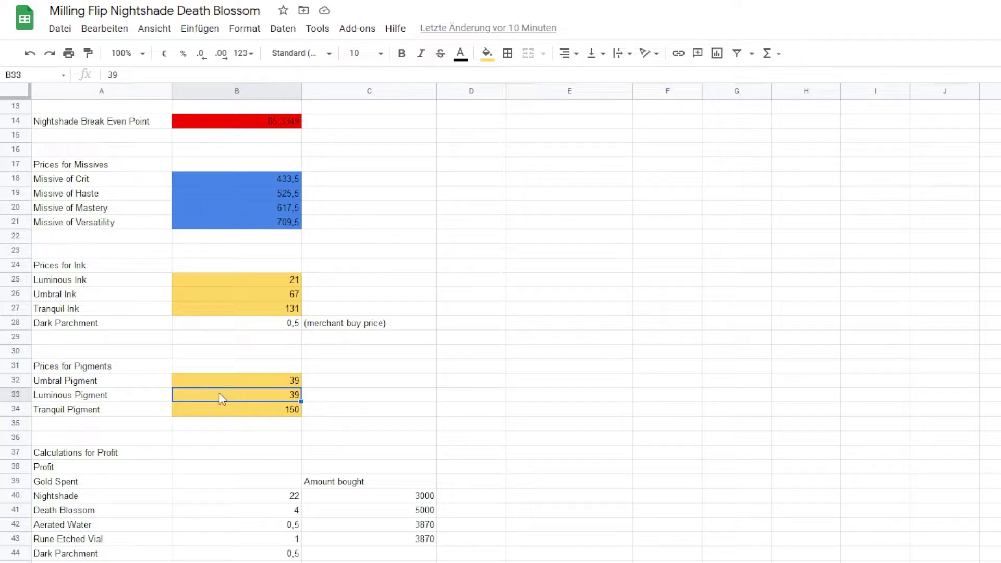
scroll(350, 416, "up", 4)
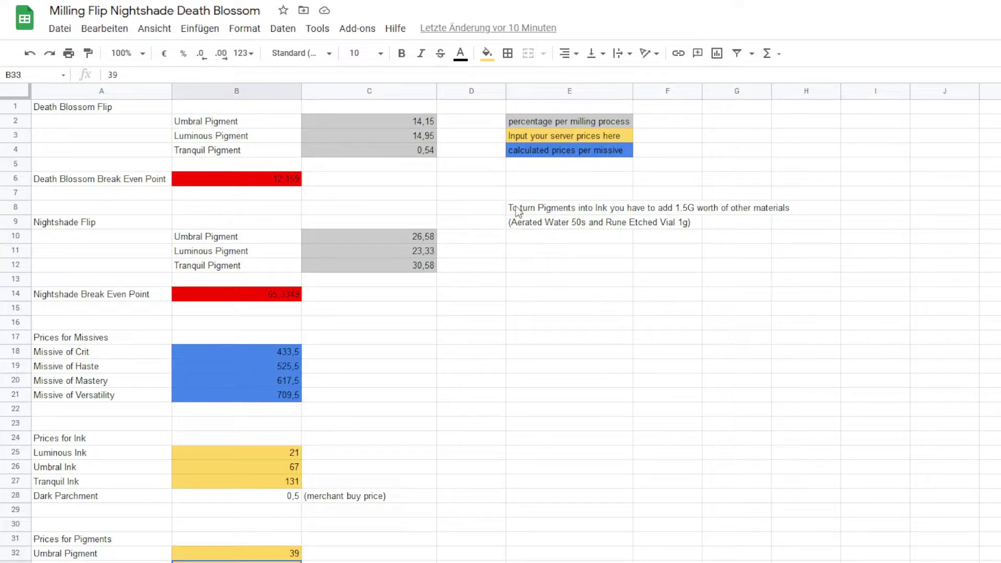
Set the amount of Dark Parchment bought to 200 in the profit calculation's gold-spent list
scroll(403, 347, "down", 7)
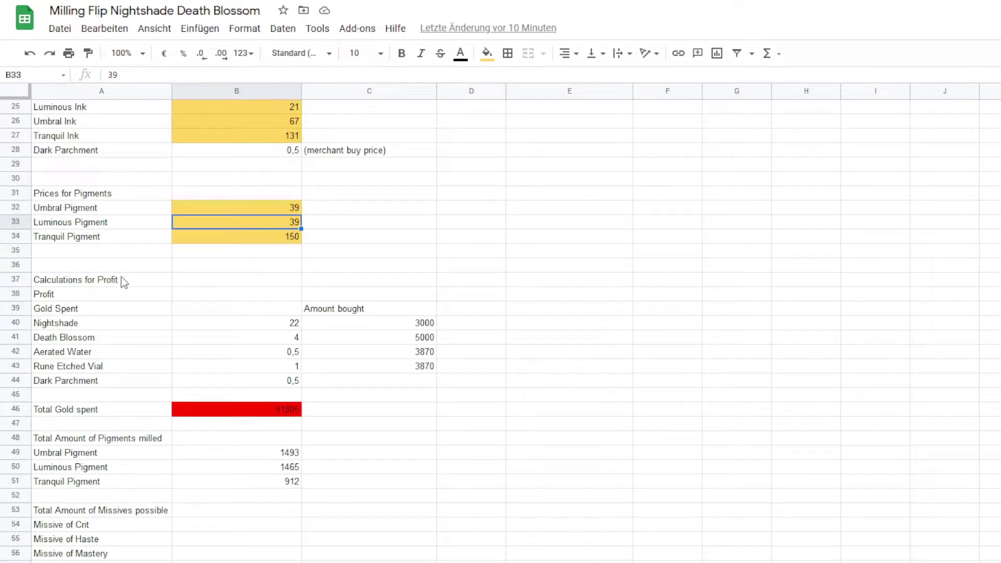
scroll(123, 279, "down", 2)
left_click(114, 196)
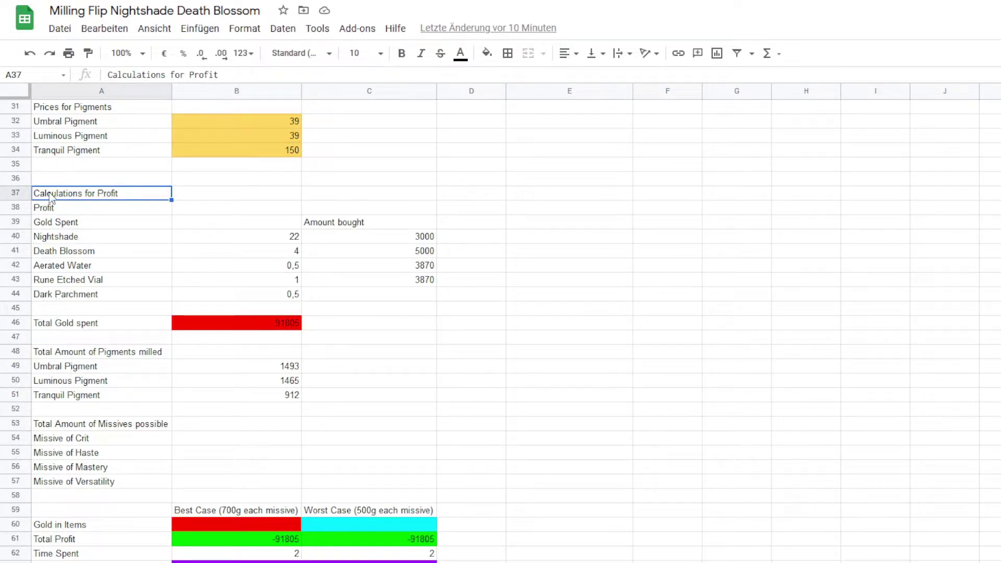
left_click(70, 227)
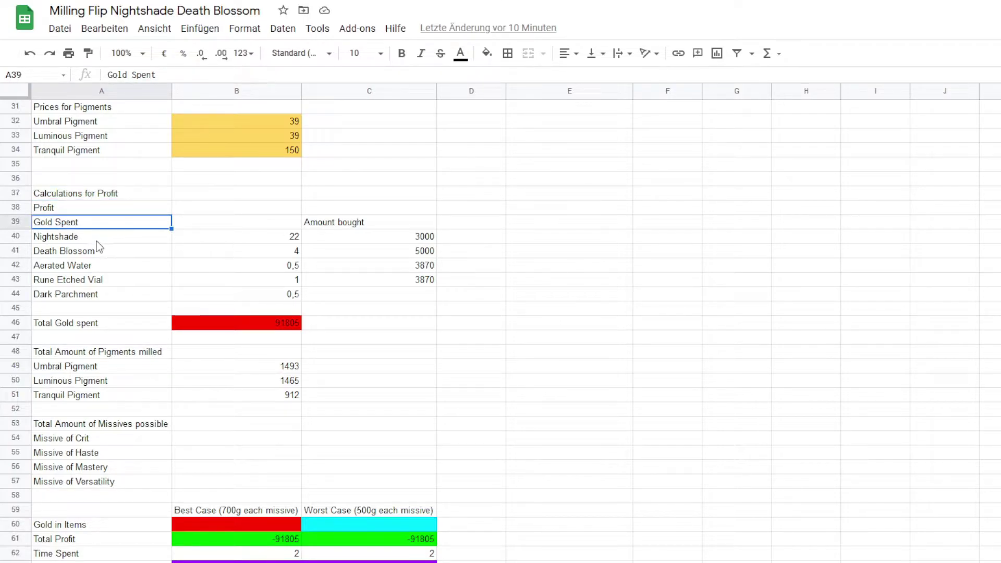
left_click(290, 324)
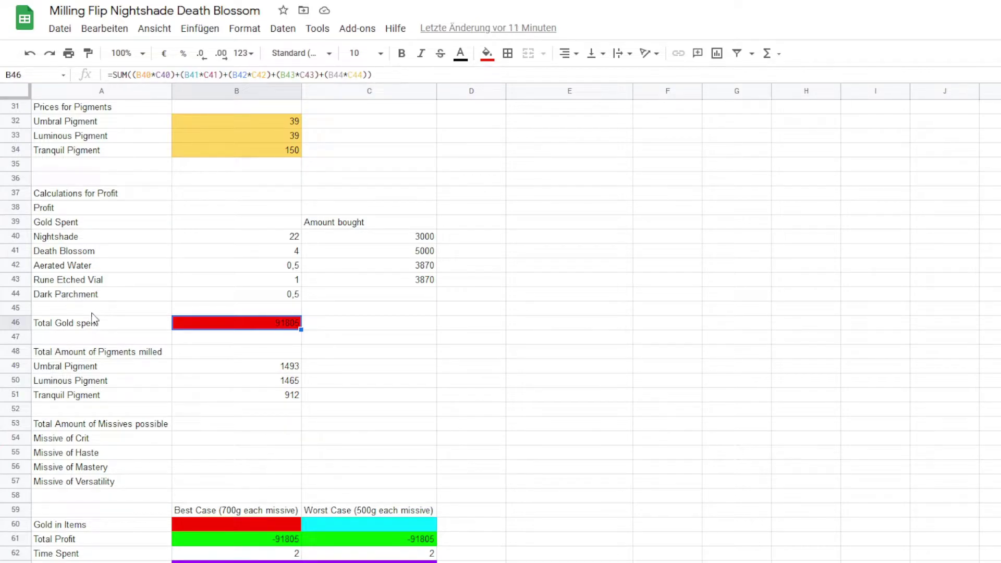
left_click(107, 299)
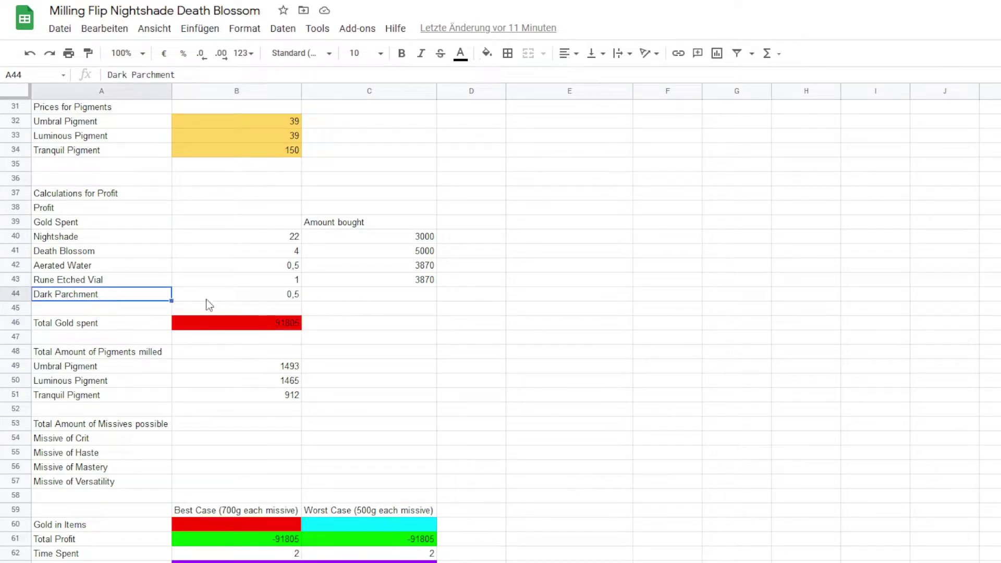
left_click(396, 295)
type("200")
key("Return")
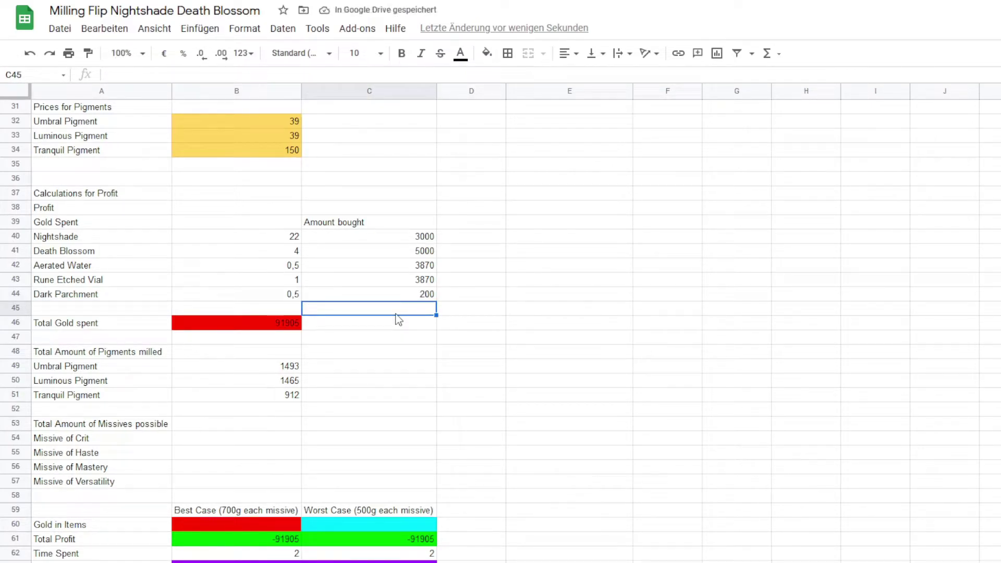
Review the Dark Parchment entry, total gold spent, milled pigment amounts and the best-case and worst-case profit columns
left_click(86, 299)
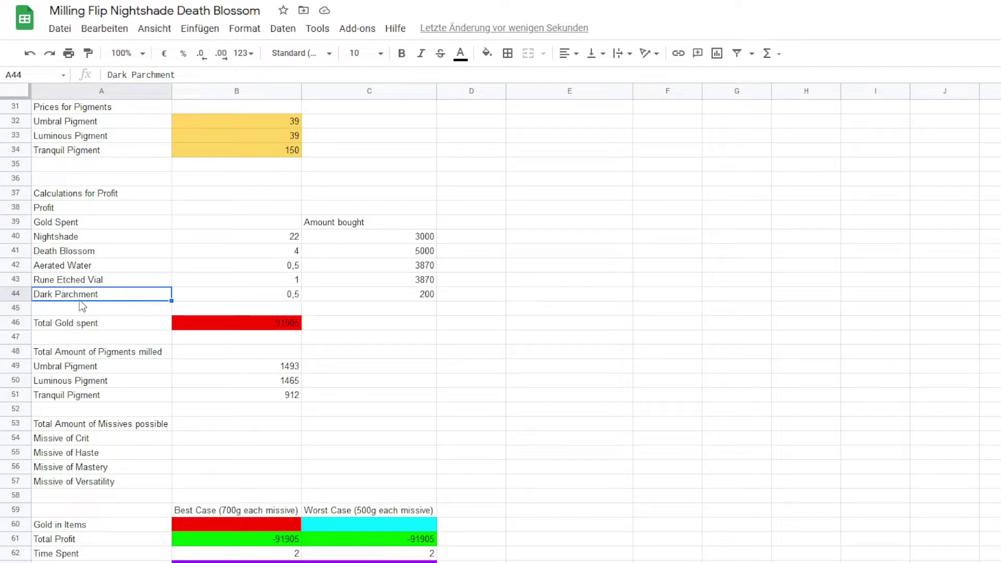
left_click(424, 295)
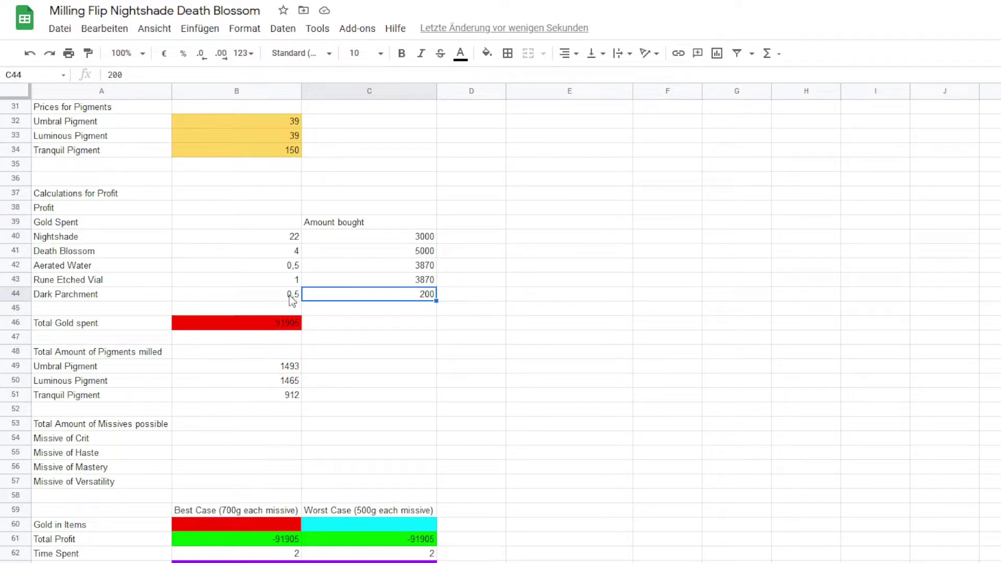
left_click(267, 326)
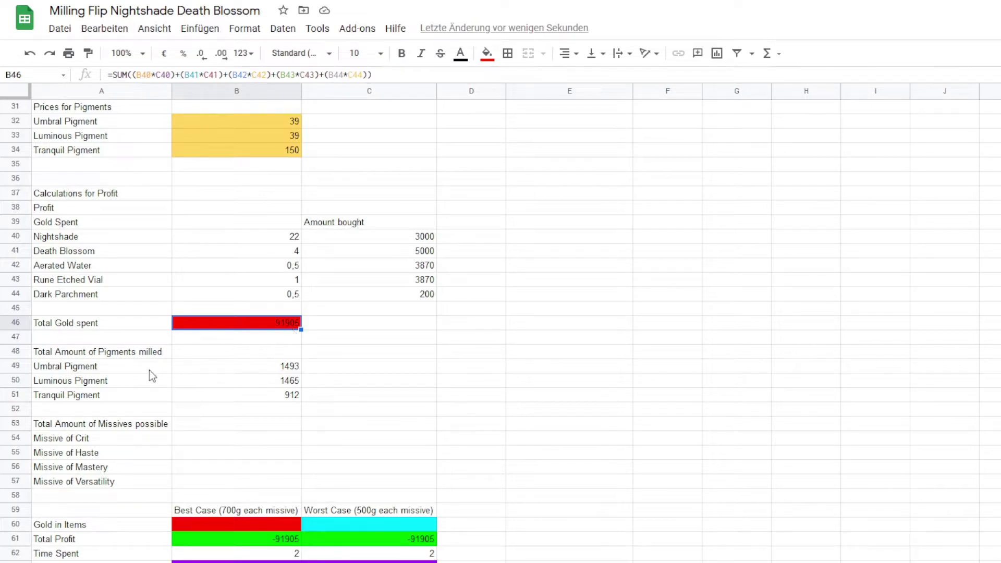
left_click(267, 371)
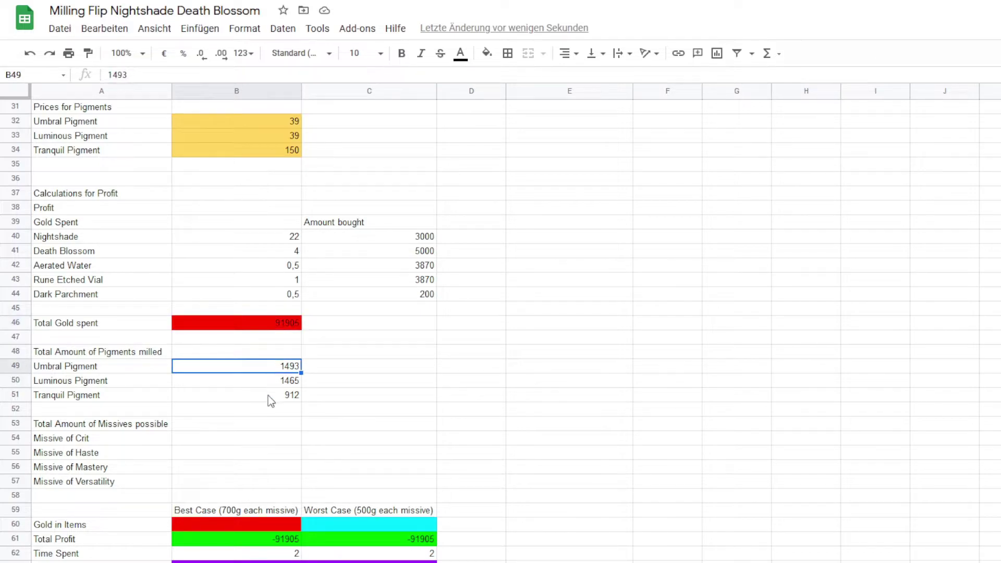
left_click(275, 397)
scroll(283, 425, "down", 3)
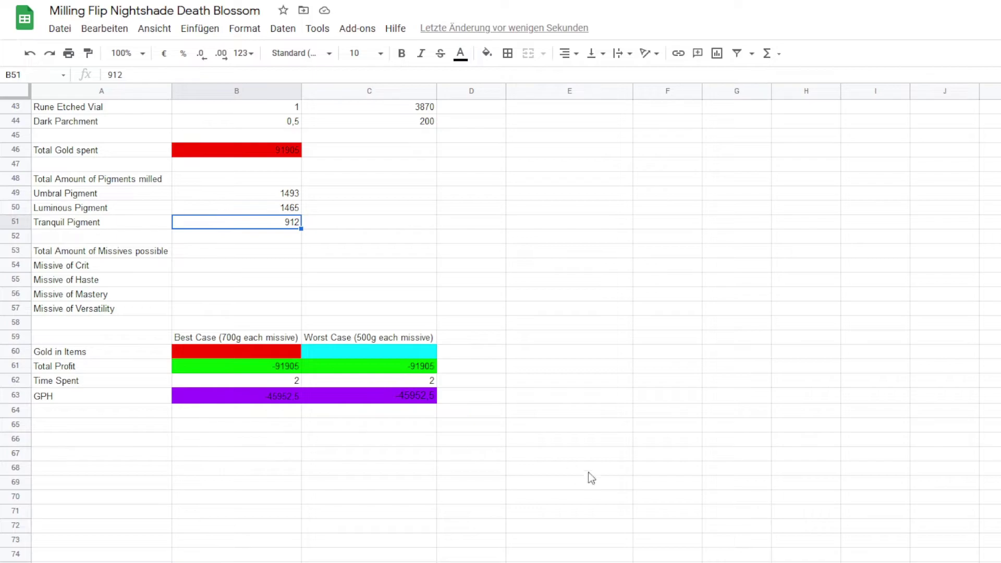
left_click(210, 339)
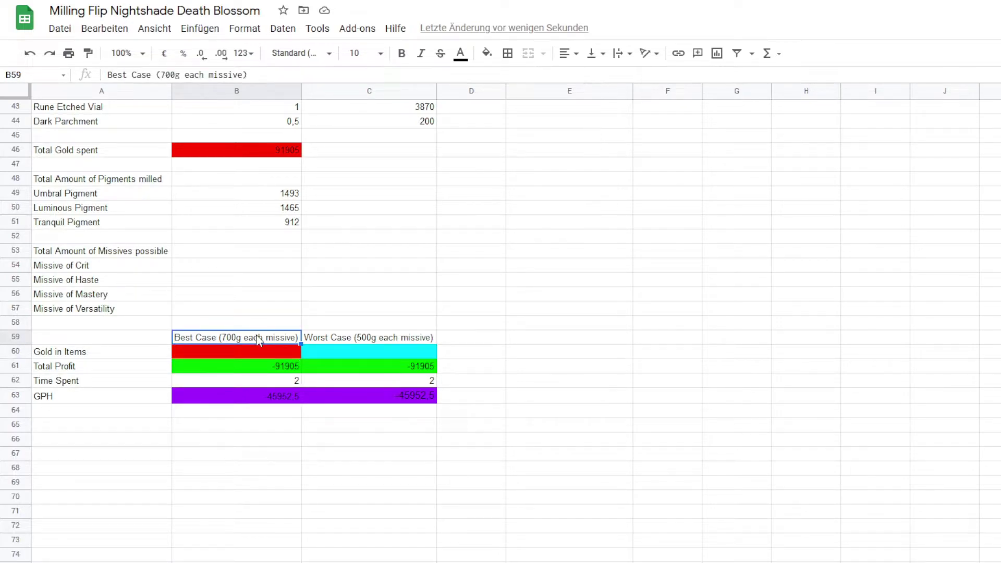
left_click(351, 338)
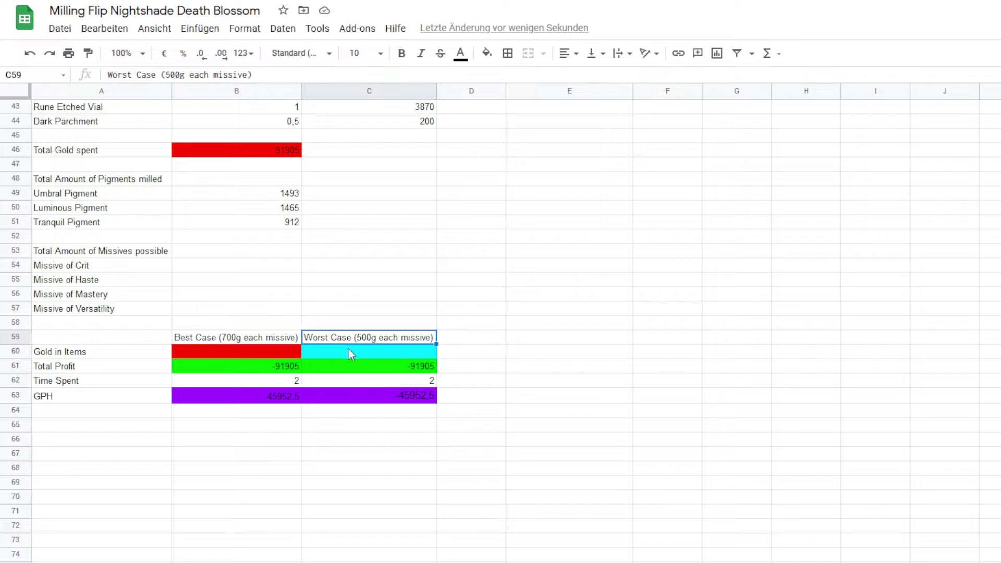
left_click(237, 351)
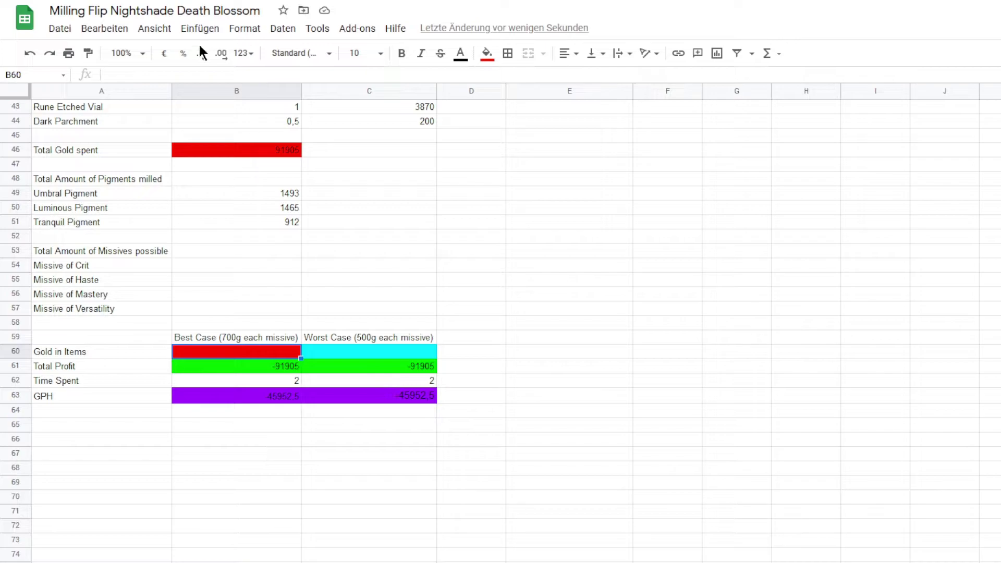
left_click(131, 78)
Enter 183 as the total amount of Missives of Crit possible
left_click(207, 268)
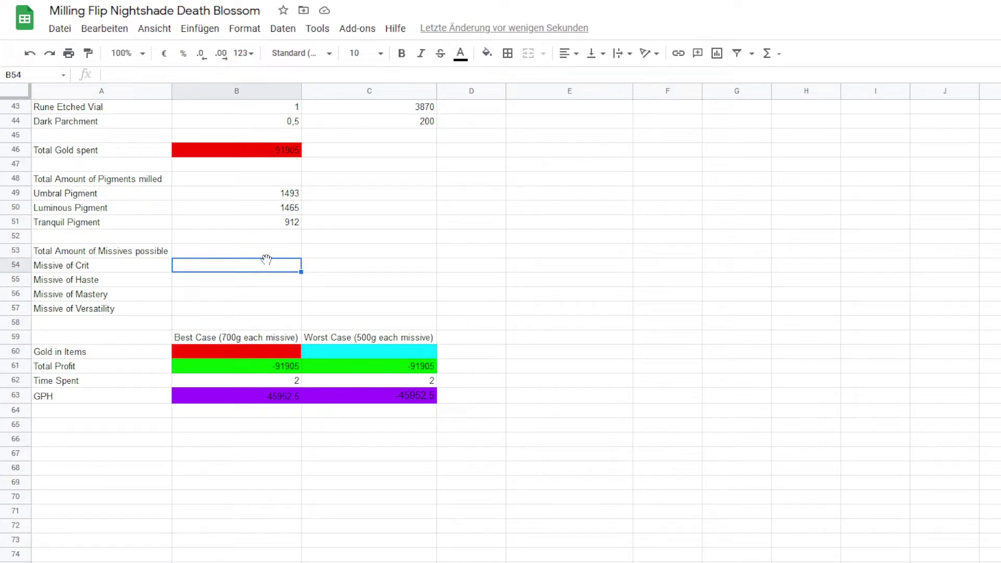
type("183")
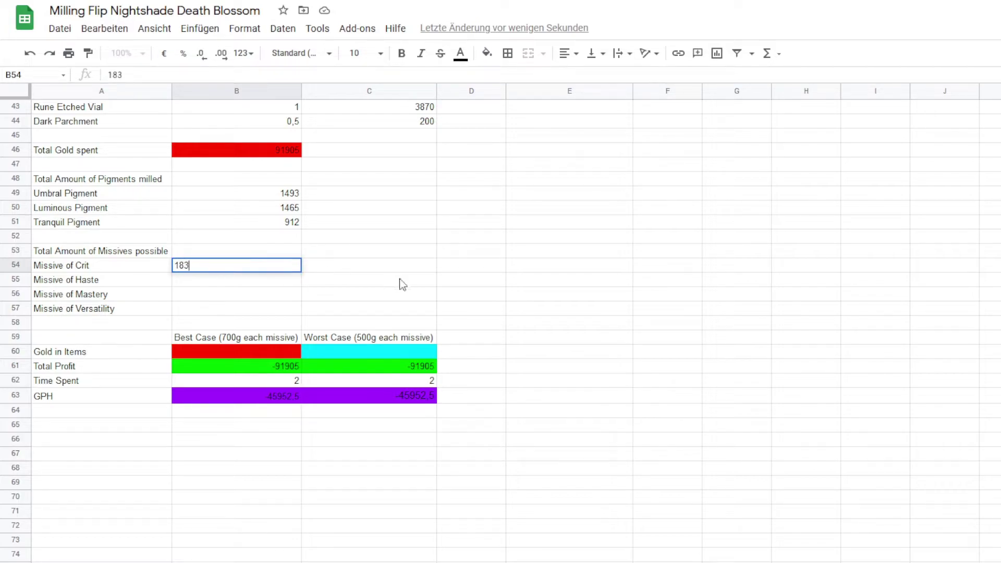
left_click(225, 282)
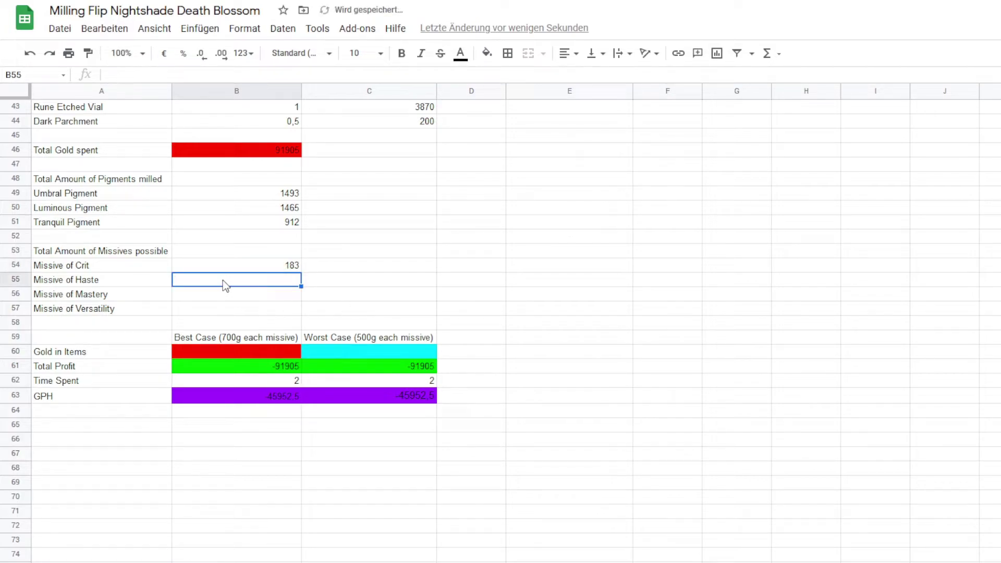
Enter the total amounts of missives possible: 244 for Haste, 248 for Mastery and 186 for Versatility
type("244")
key("Return")
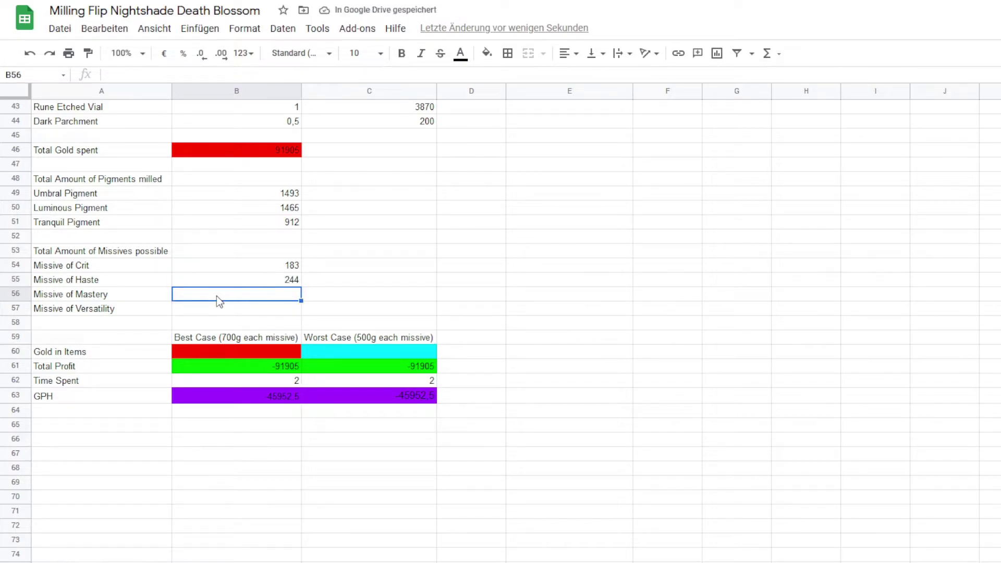
type("248")
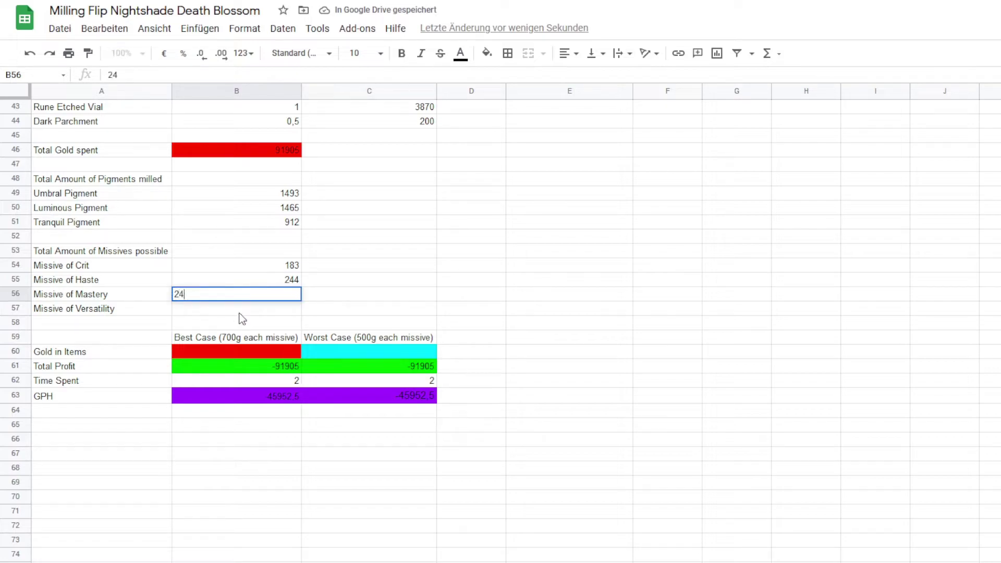
key("Return")
type("186")
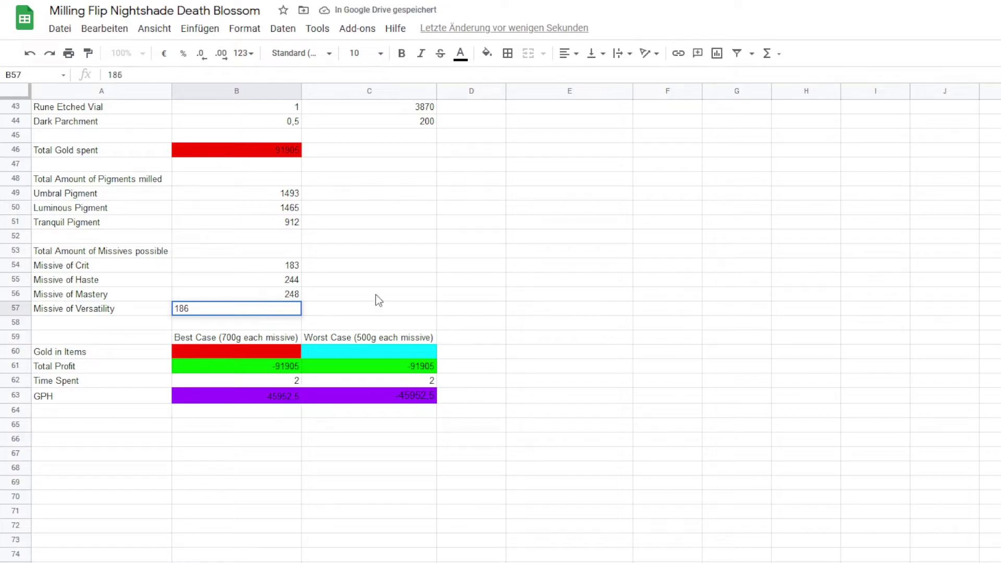
left_click(357, 286)
left_click(397, 265)
left_click(459, 268)
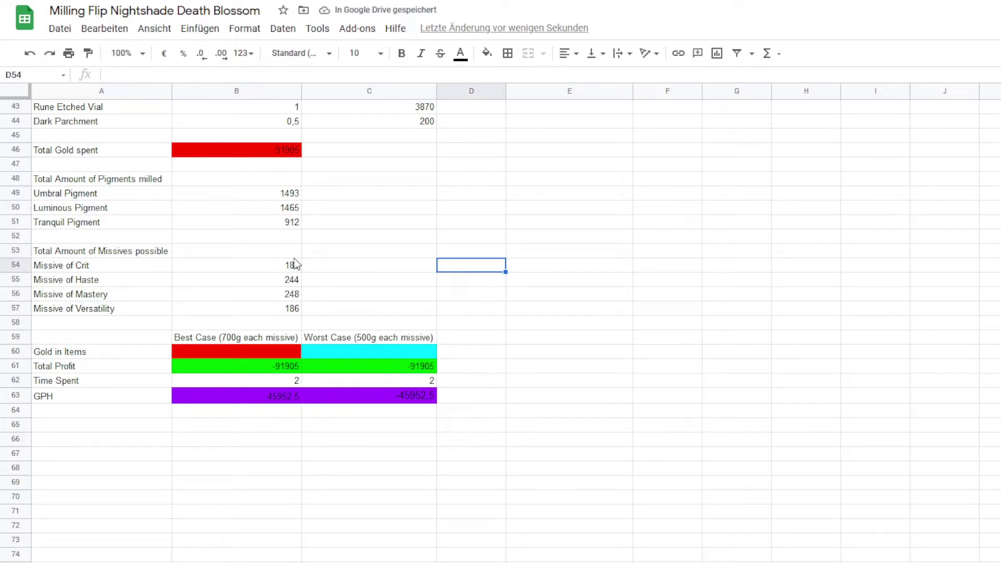
Calculate Gold in Items as =SUM(((B54+B55+B56+B57)/4)*700) for the best case and likewise at 500 gold per missive for the worst case
left_click(251, 355)
type("=")
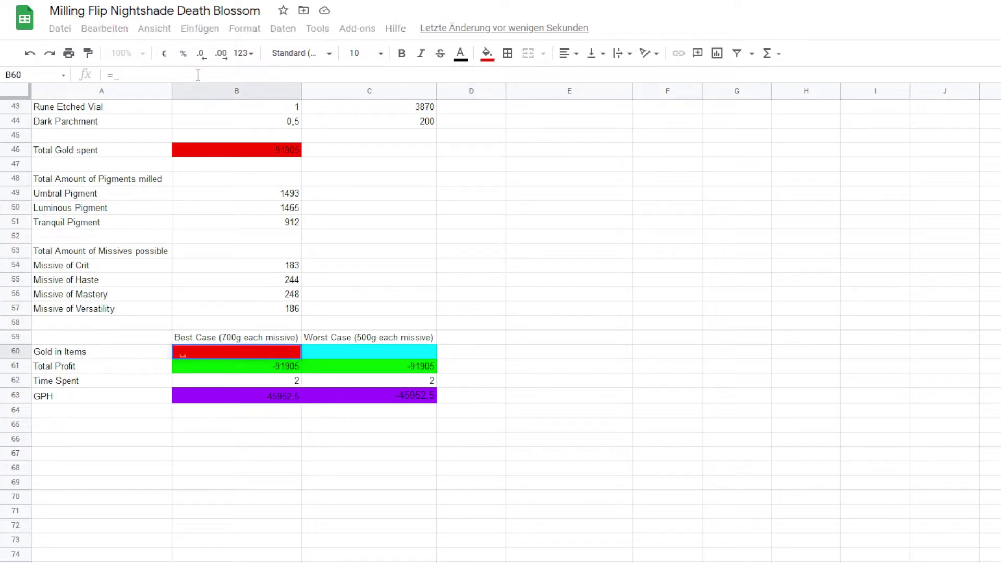
type("Sum")
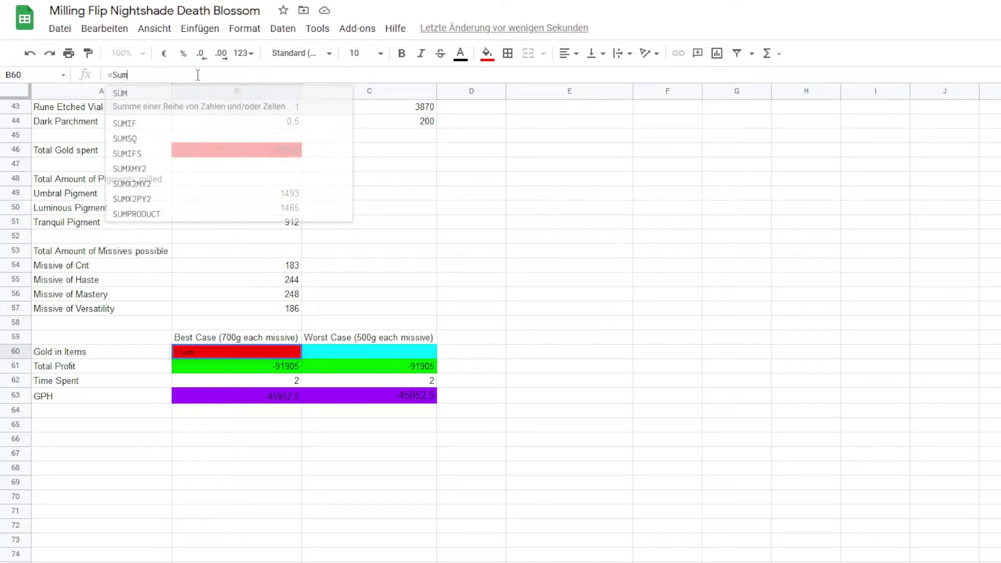
key("Escape")
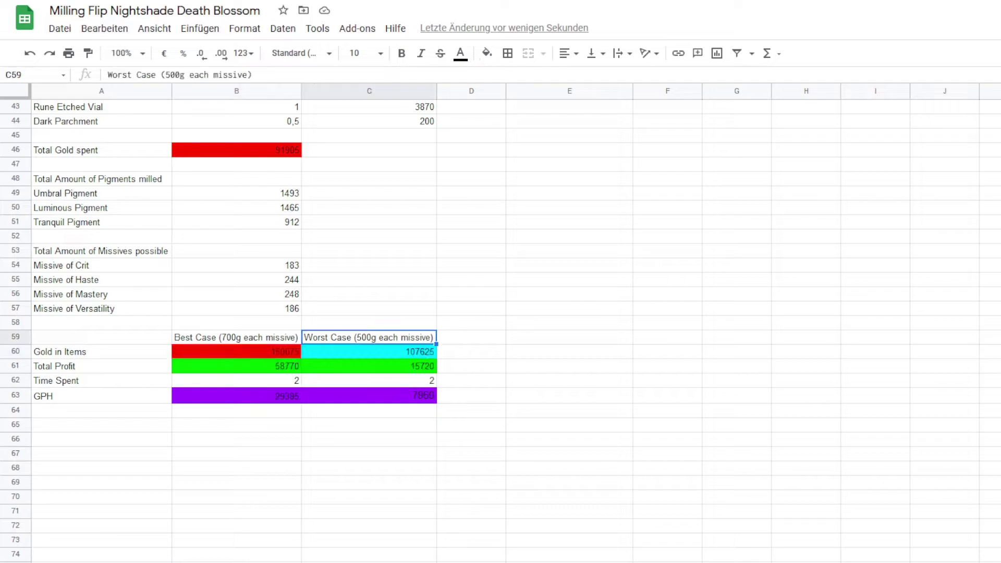
left_click(192, 454)
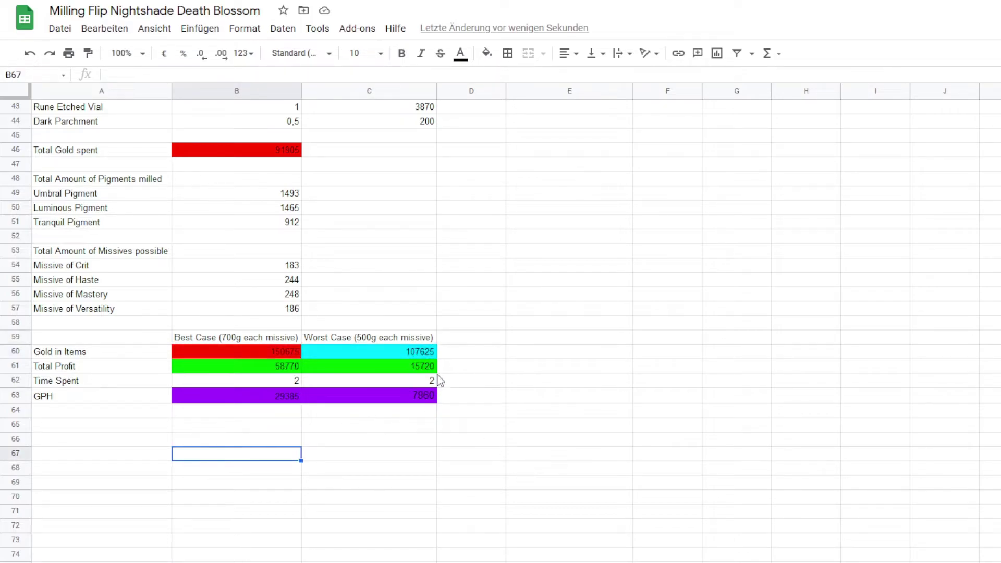
left_click(480, 370)
Examine the best-case Gold in Items, Total Profit, Time Spent and GPH cells together with the missive amounts they depend on
left_click(252, 353)
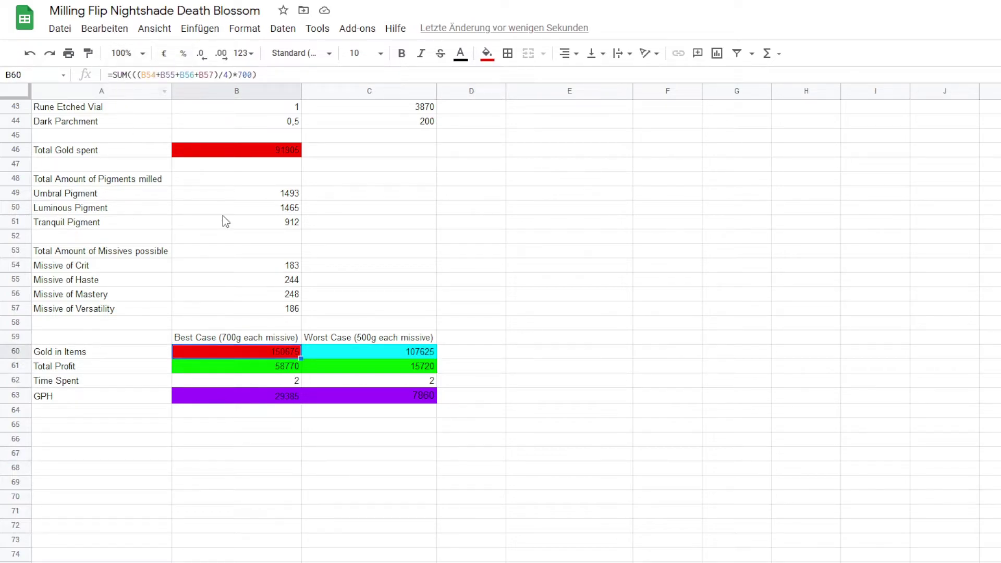
left_click(291, 267)
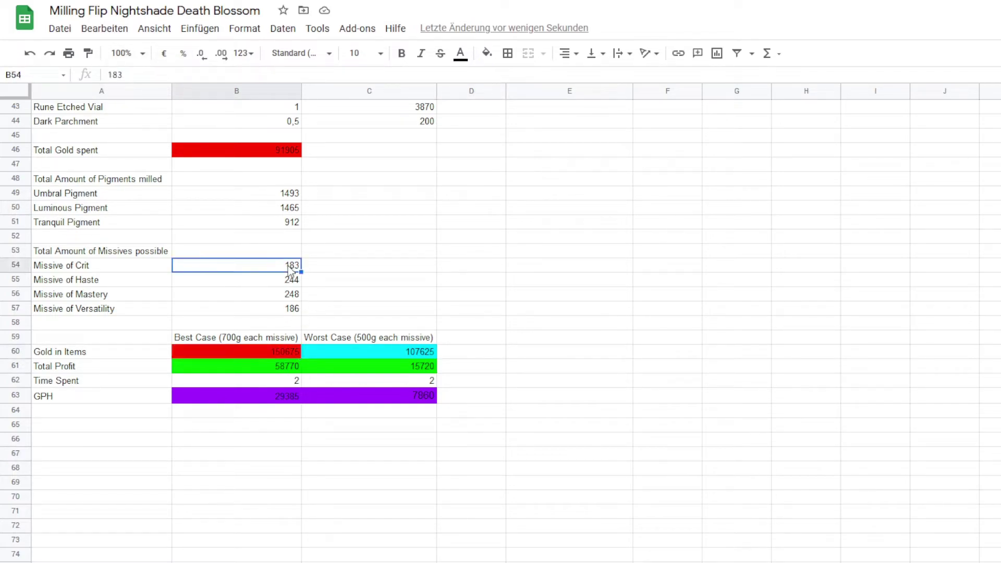
key("Down")
key("Down")
key("Down")
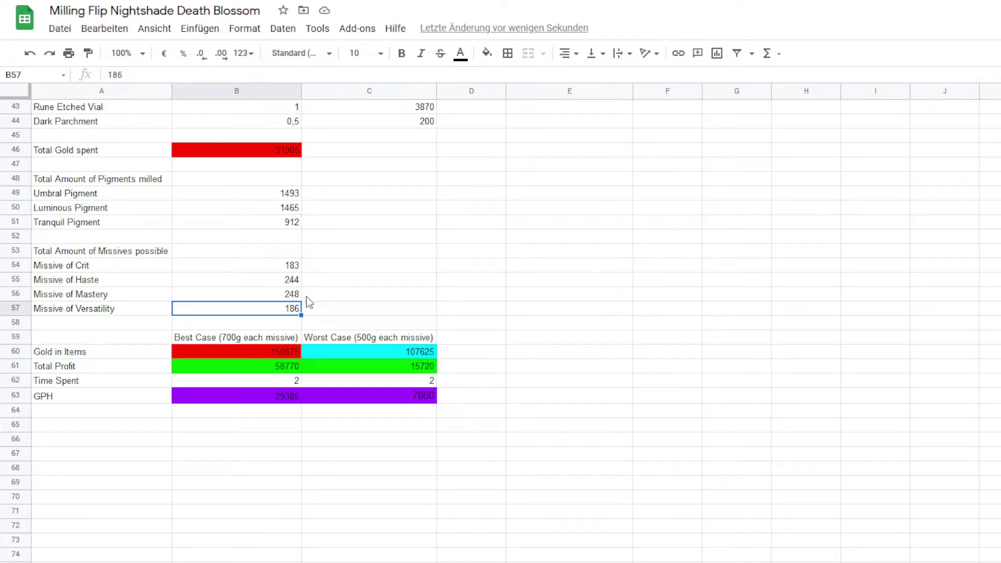
left_click(291, 355)
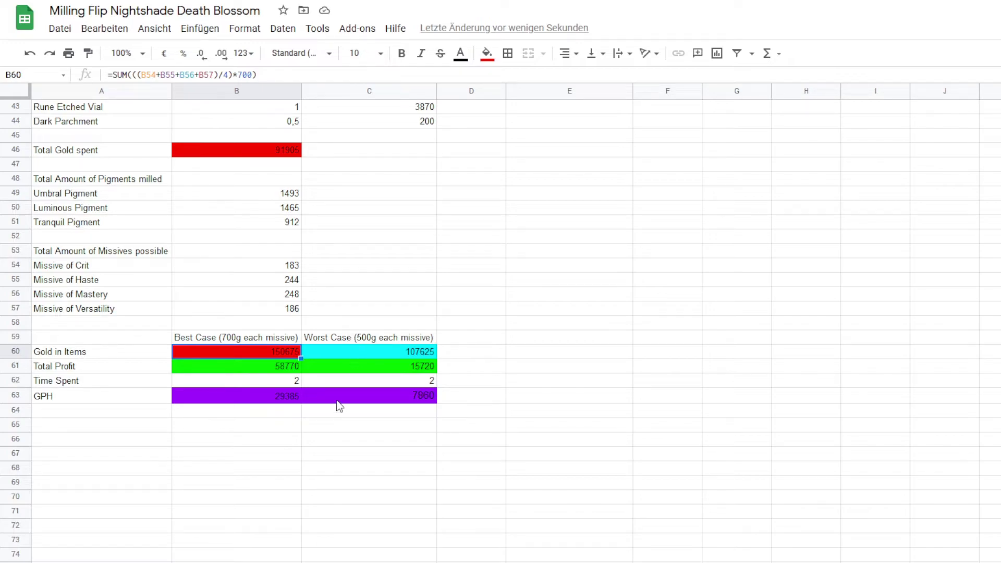
left_click(273, 372)
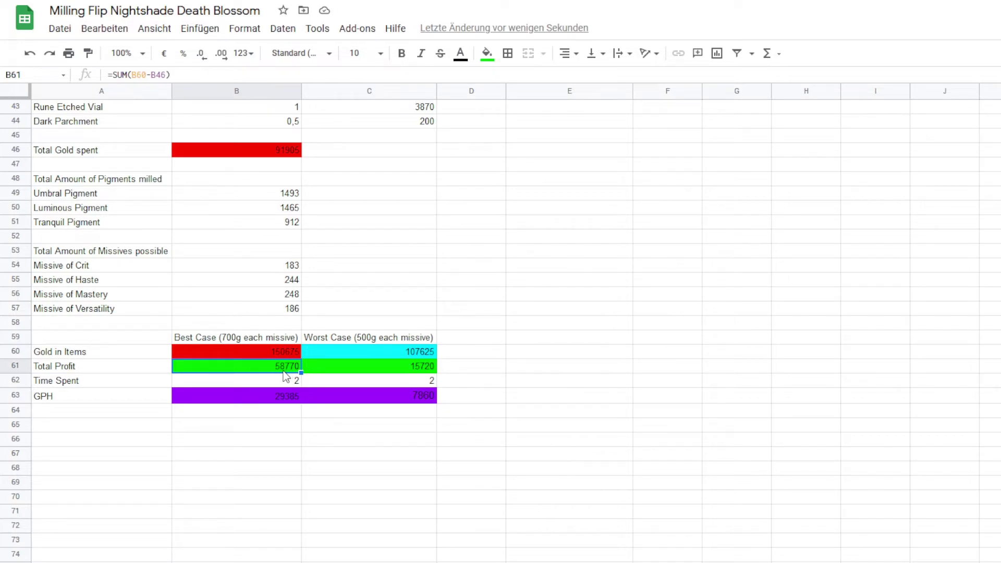
left_click(290, 382)
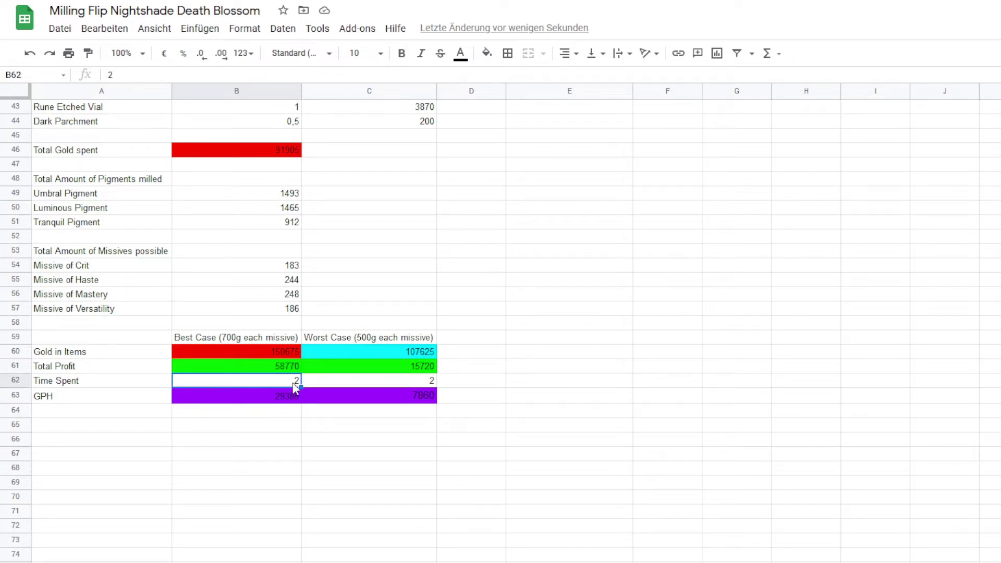
left_click(283, 399)
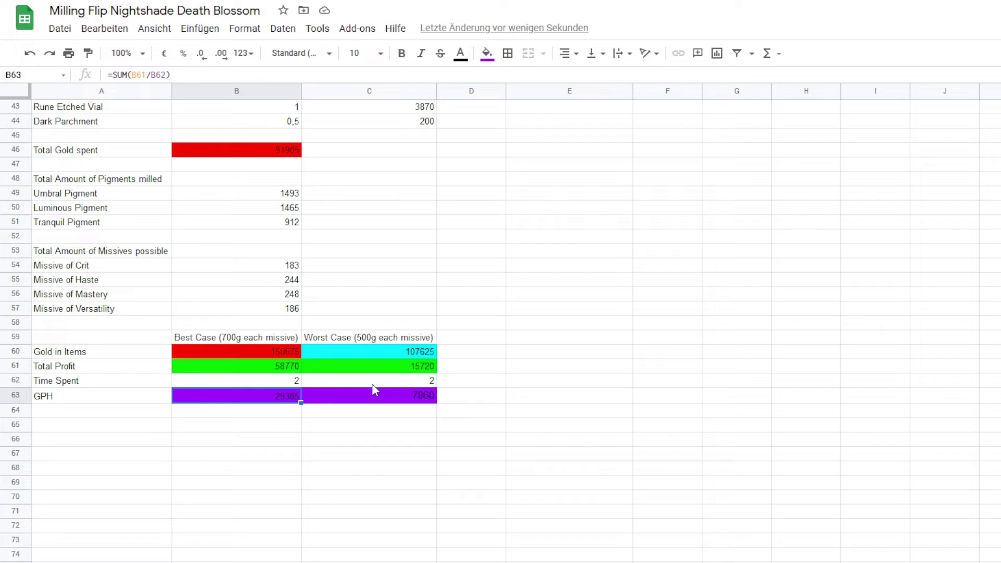
Rename the best-case heading to "Regular Case (700g each missive)" and widen column B to fit it
left_click(192, 339)
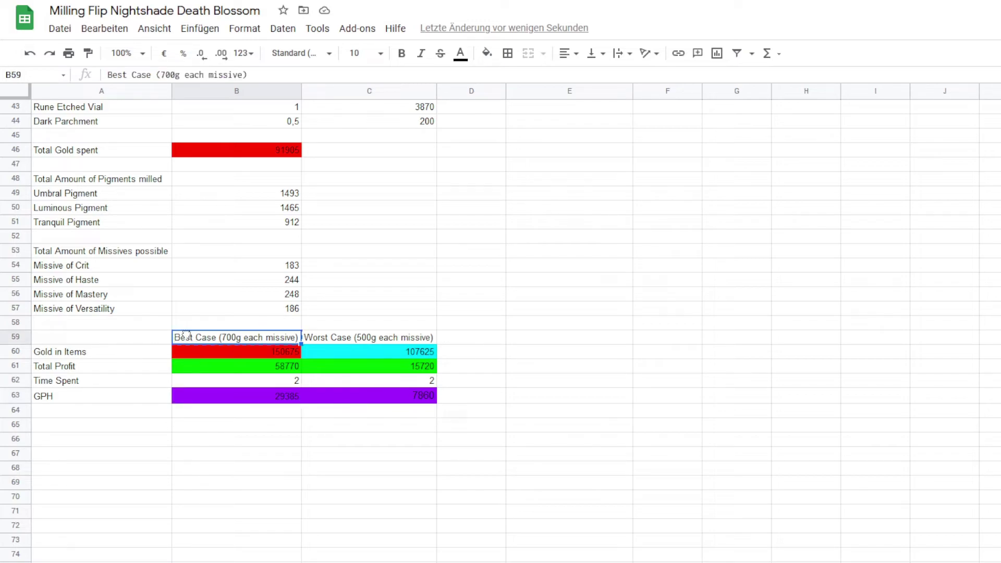
double_click(191, 338)
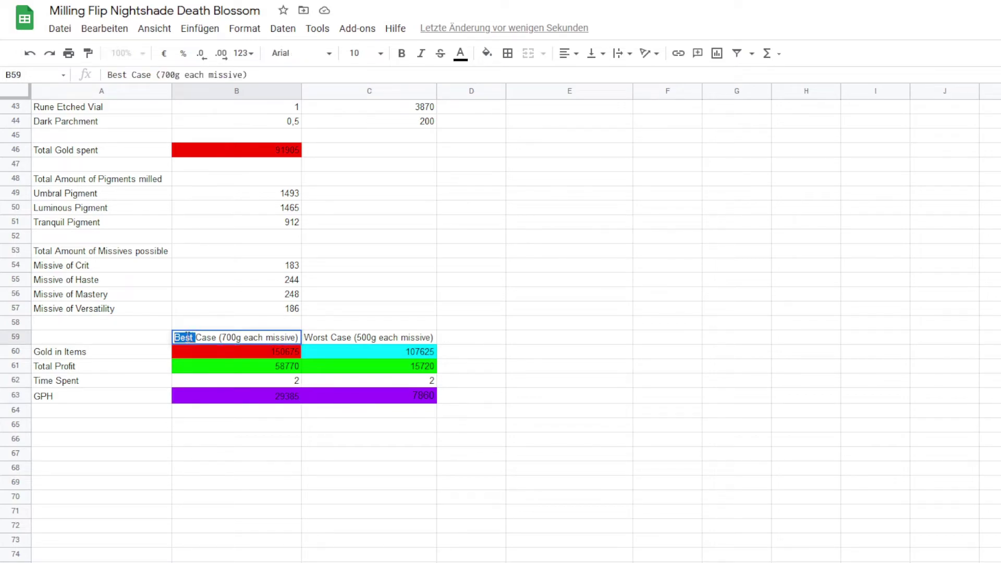
type("Regular")
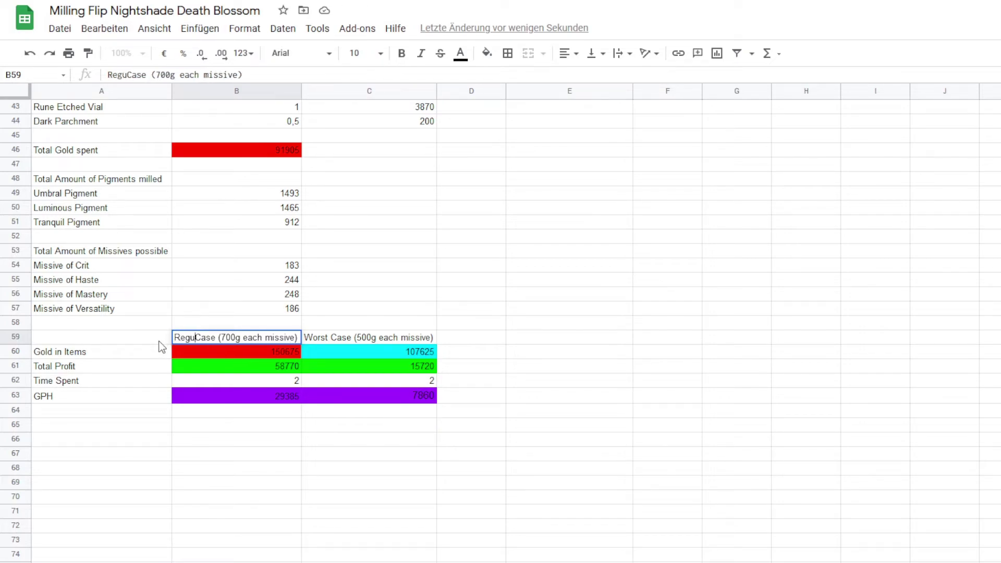
left_click(560, 354)
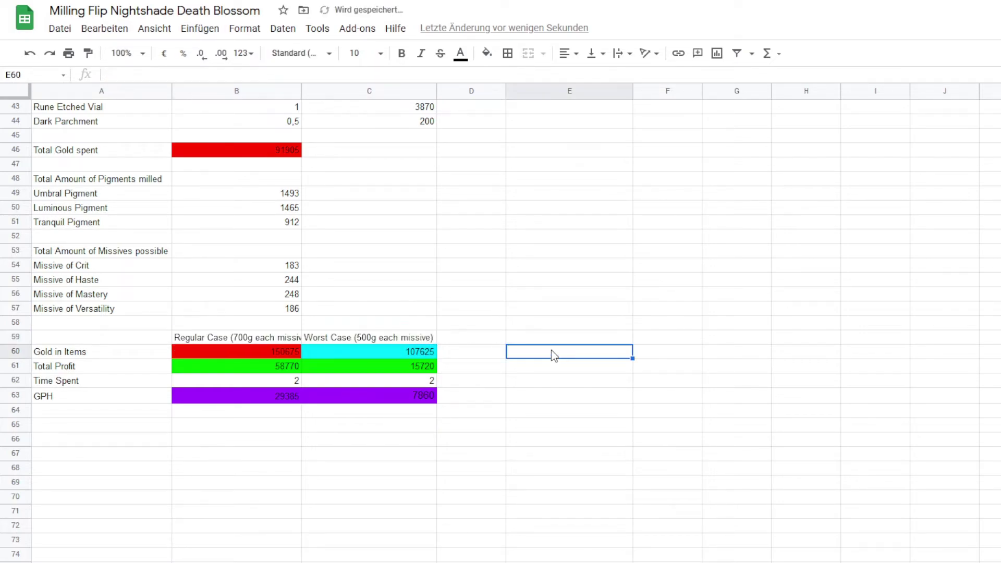
left_click_drag(301, 90, 324, 125)
left_click(513, 307)
left_click(511, 339)
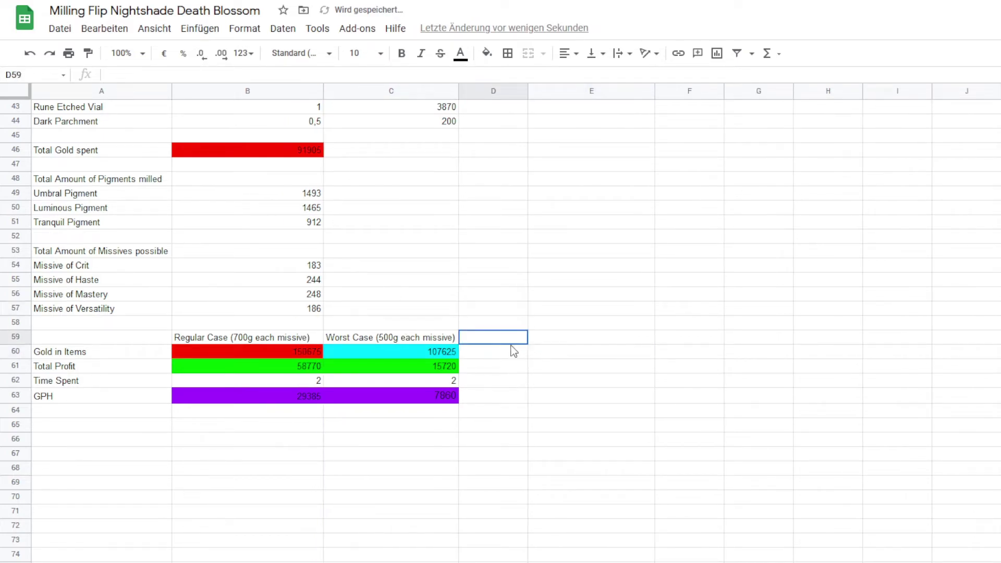
Review the worst-case heading, then return to the break-even points and missive prices in the sheet's first rows
left_click(515, 356)
left_click(356, 343)
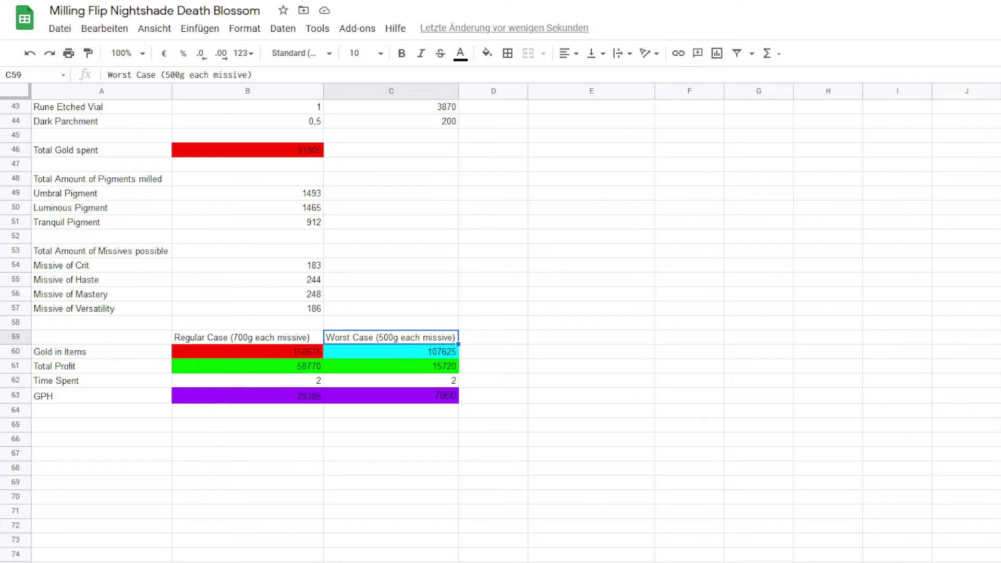
scroll(380, 430, "up", 12)
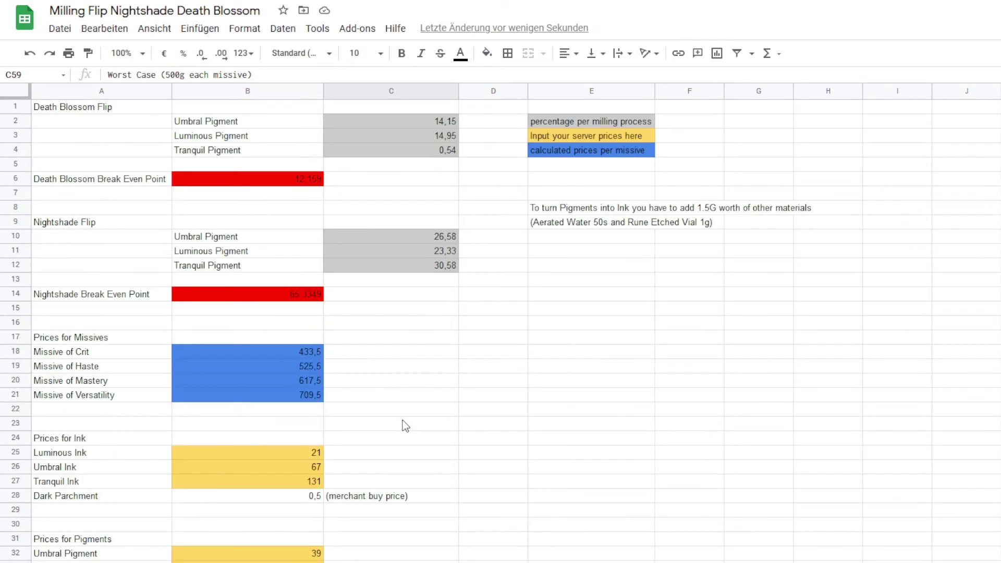